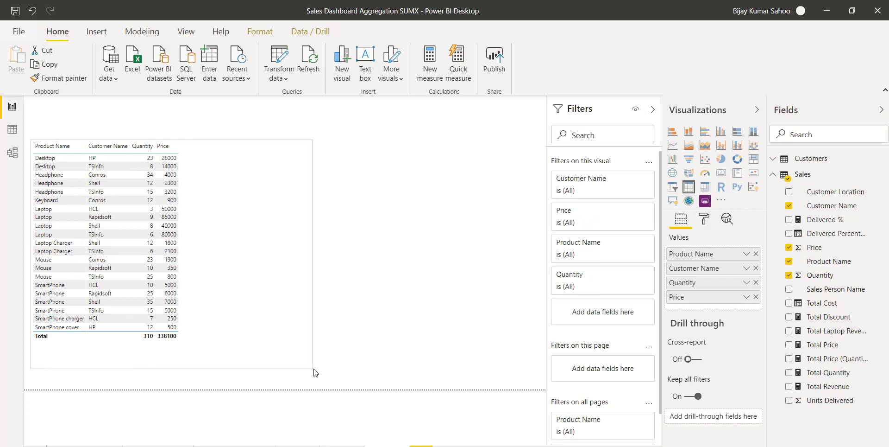
- Set Quantity and Price to Don't summarize so each sale row shows its own values
{"action": "right_click", "coordinate": [694, 288]}
{"action": "left_click", "coordinate": [705, 138]}
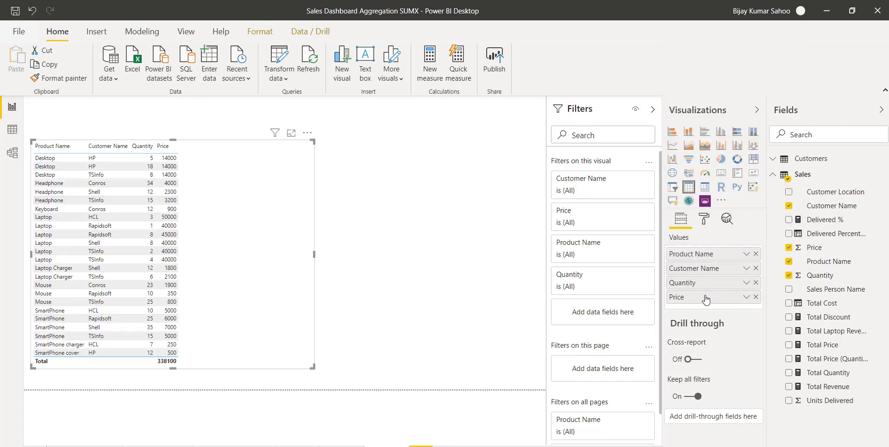
{"action": "right_click", "coordinate": [704, 297]}
{"action": "left_click", "coordinate": [702, 142]}
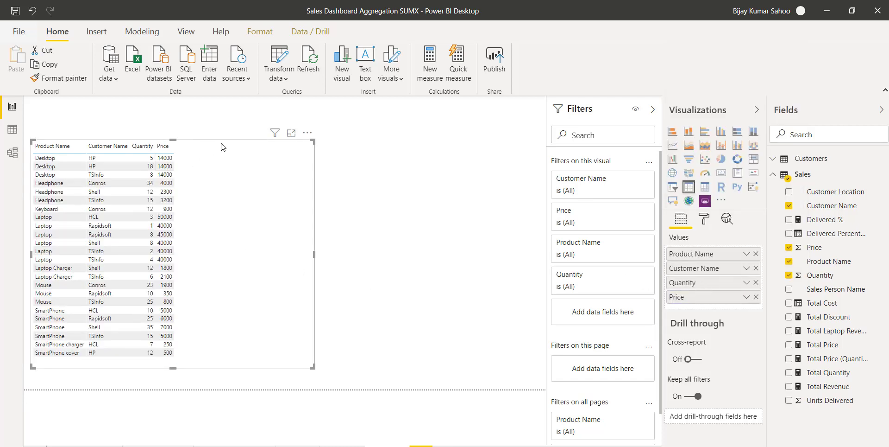
{"action": "left_click", "coordinate": [218, 157]}
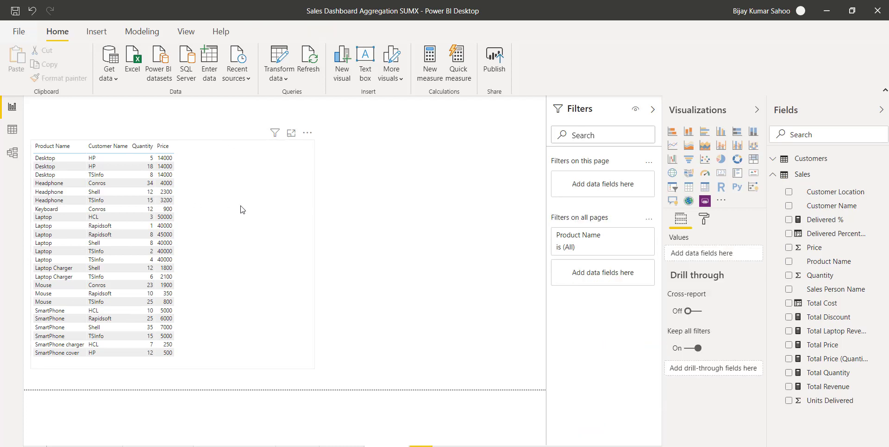
{"action": "left_click", "coordinate": [240, 238]}
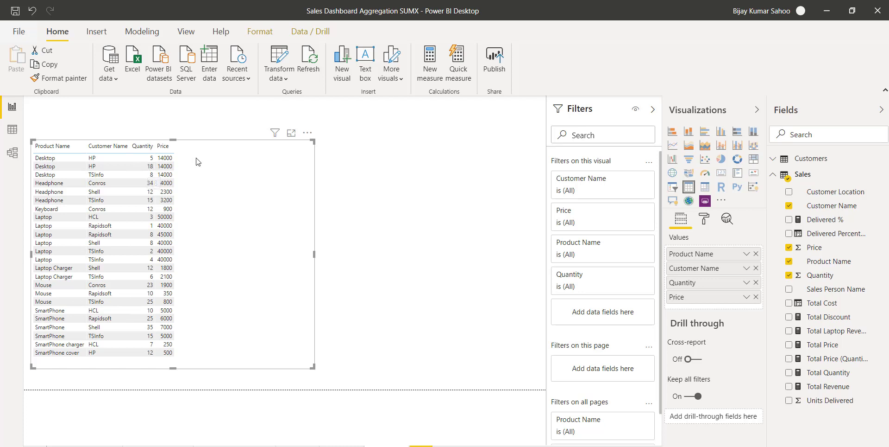
- Create a new measure in the Sales table
{"action": "left_click", "coordinate": [379, 177]}
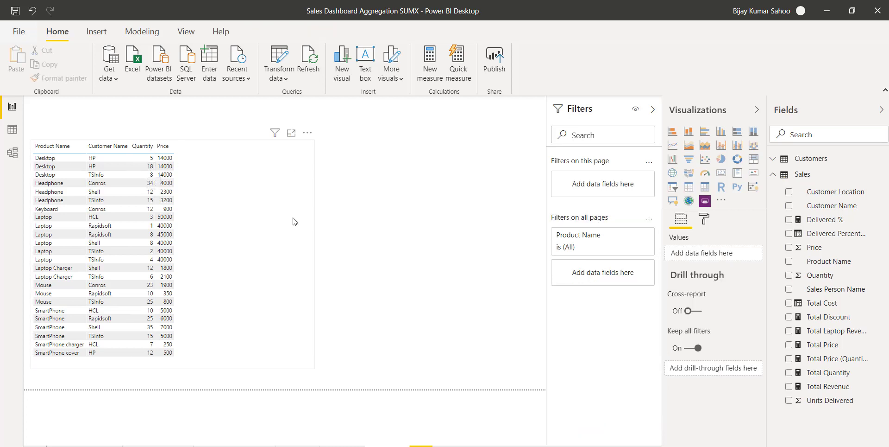
{"action": "left_click", "coordinate": [294, 221]}
{"action": "right_click", "coordinate": [860, 175]}
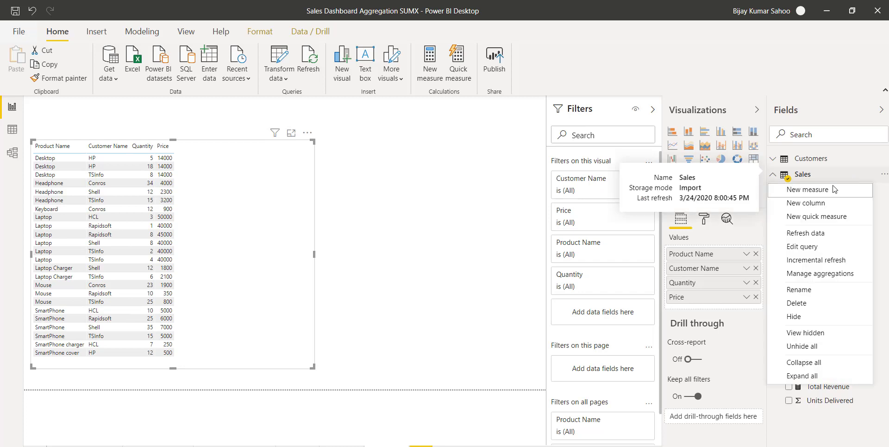
{"action": "left_click", "coordinate": [828, 186]}
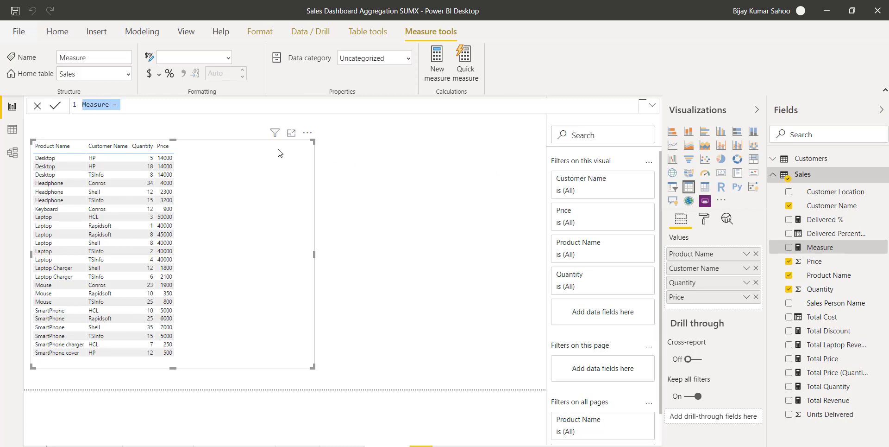
- Name it Dicounts and define var TotalQuantity = SUM(Sales[Quantity])
{"action": "left_click", "coordinate": [109, 105]}
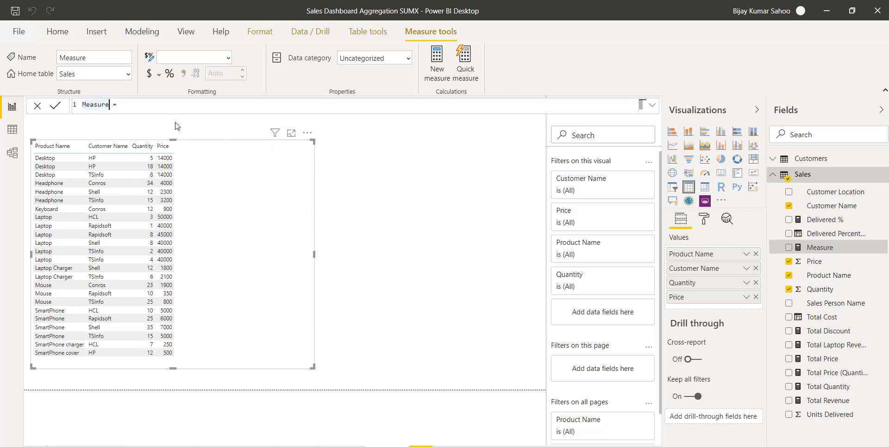
{"action": "key", "text": "BackSpace"}
{"action": "key", "text": "BackSpace"}
{"action": "key", "text": "BackSpace"}
{"action": "key", "text": "BackSpace"}
{"action": "key", "text": "BackSpace"}
{"action": "key", "text": "BackSpace"}
{"action": "key", "text": "BackSpace"}
{"action": "type", "text": "Dicounts = var Total"}
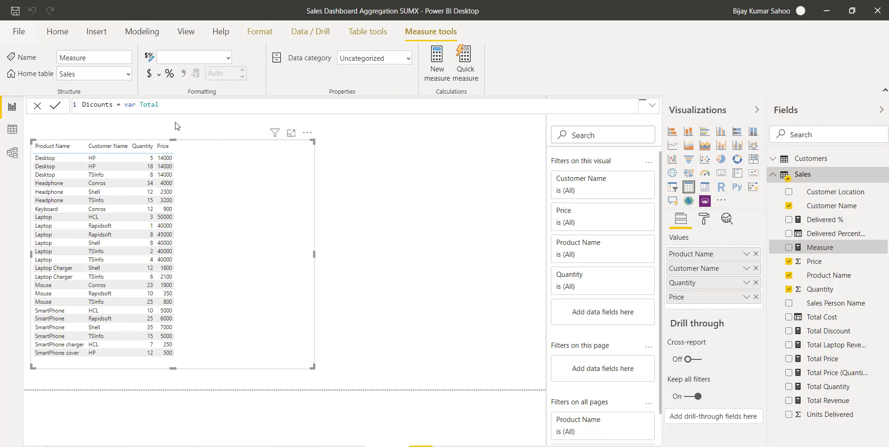
{"action": "type", "text": "Quantity =SUM"}
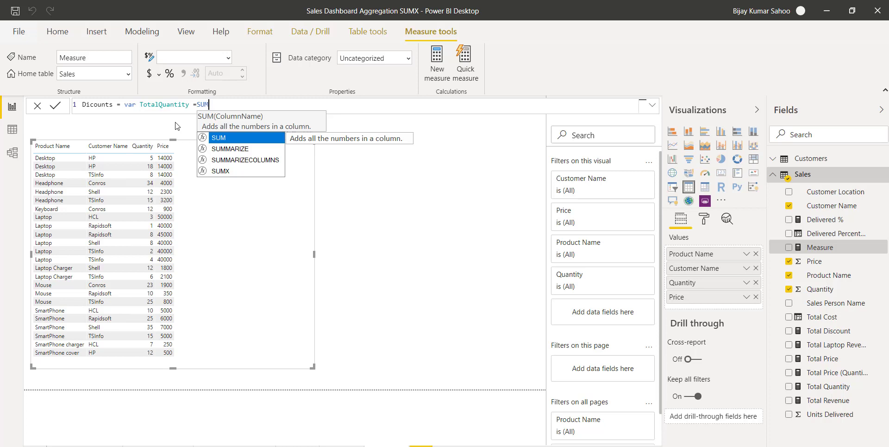
{"action": "type", "text": "("}
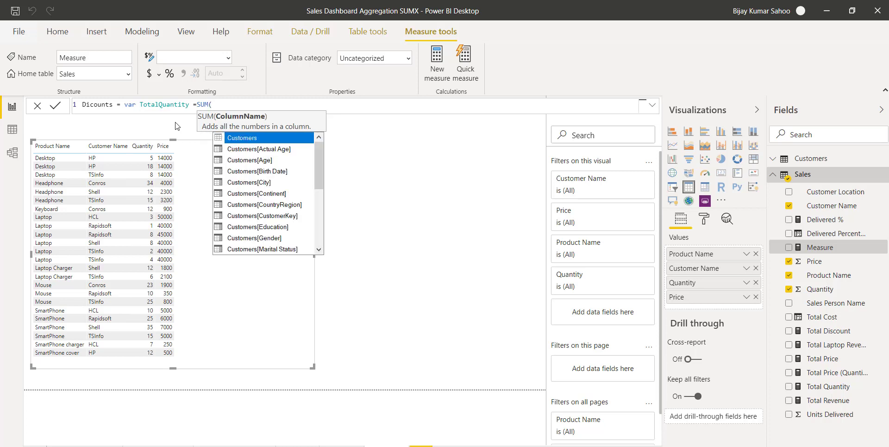
{"action": "type", "text": "Sa"}
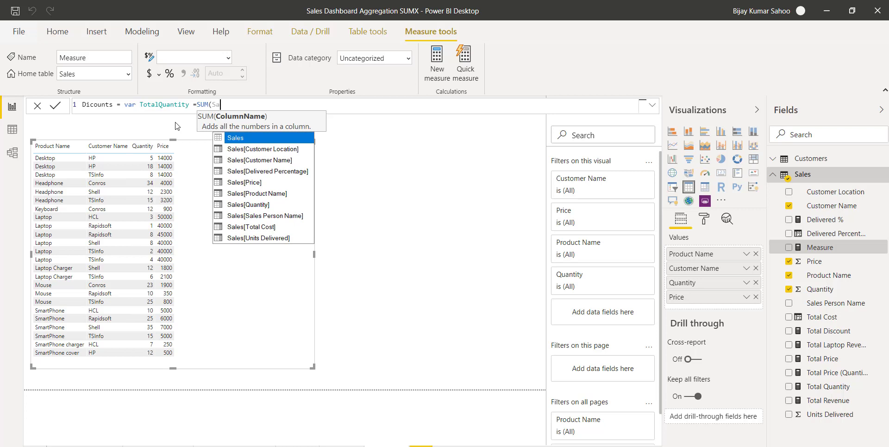
{"action": "key", "text": "Down"}
{"action": "key", "text": "Down"}
{"action": "key", "text": "Down"}
{"action": "key", "text": "Down"}
{"action": "key", "text": "Down"}
{"action": "key", "text": "Down"}
{"action": "key", "text": "Tab"}
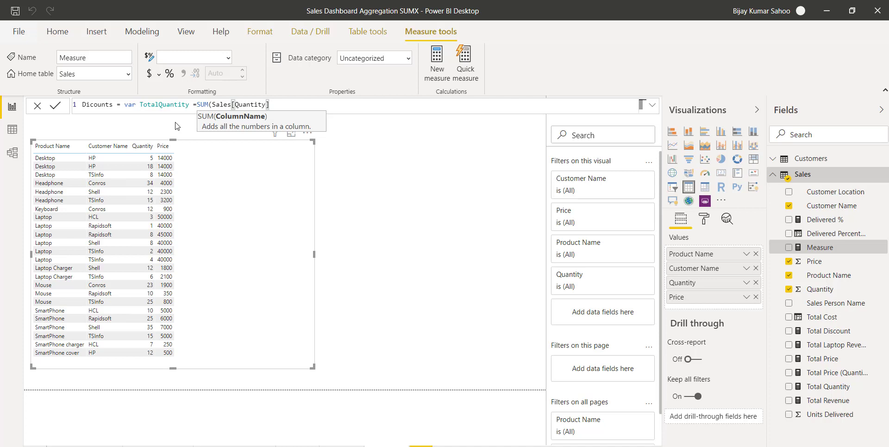
{"action": "type", "text": ")"}
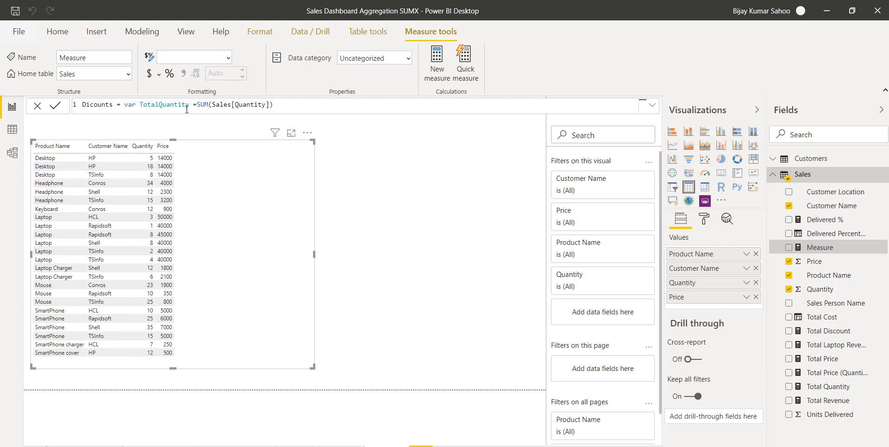
- Append Return IF( to the end of the Dicounts formula
{"action": "left_click", "coordinate": [283, 106]}
{"action": "type", "text": "Return If"}
{"action": "key", "text": "Tab"}
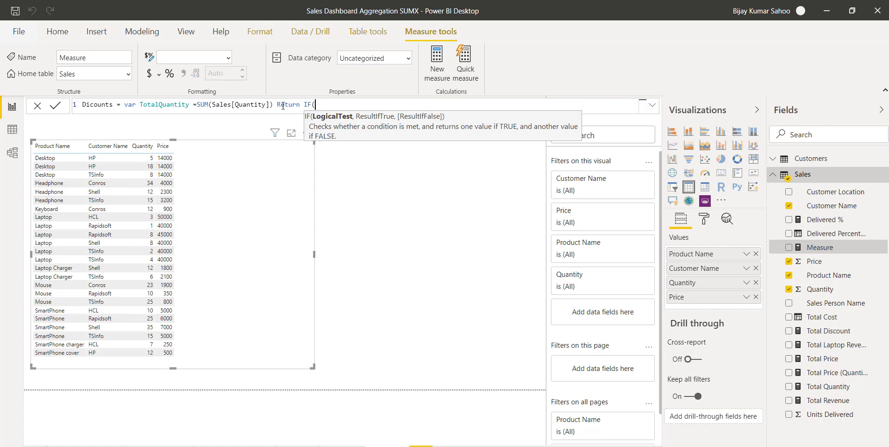
- Use the TotalQuantity variable, not the [Total Quantity] measure, as the IF condition
{"action": "type", "text": "Tot"}
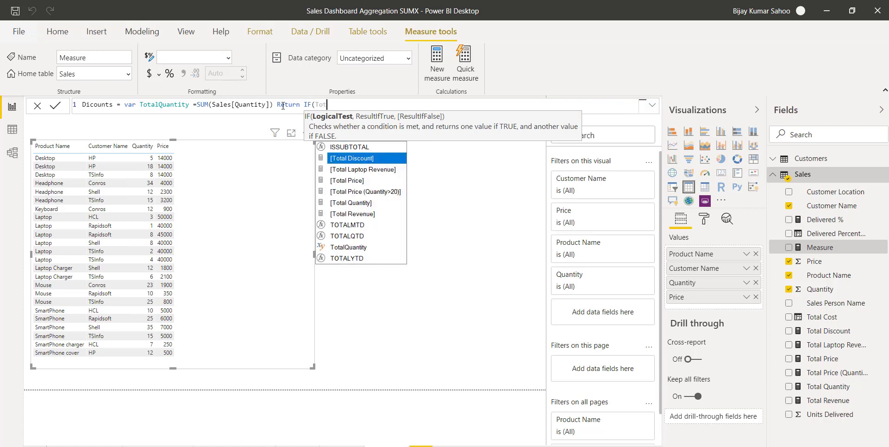
{"action": "key", "text": "Down"}
{"action": "key", "text": "Down"}
{"action": "key", "text": "Down"}
{"action": "key", "text": "Down"}
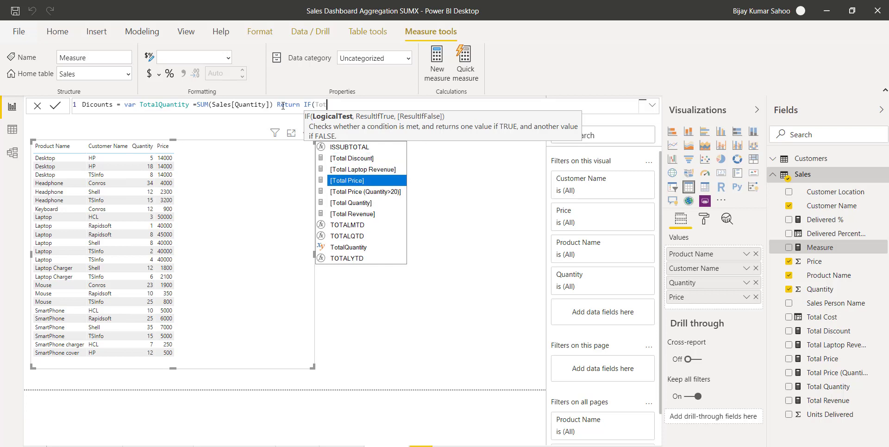
{"action": "key", "text": "Tab"}
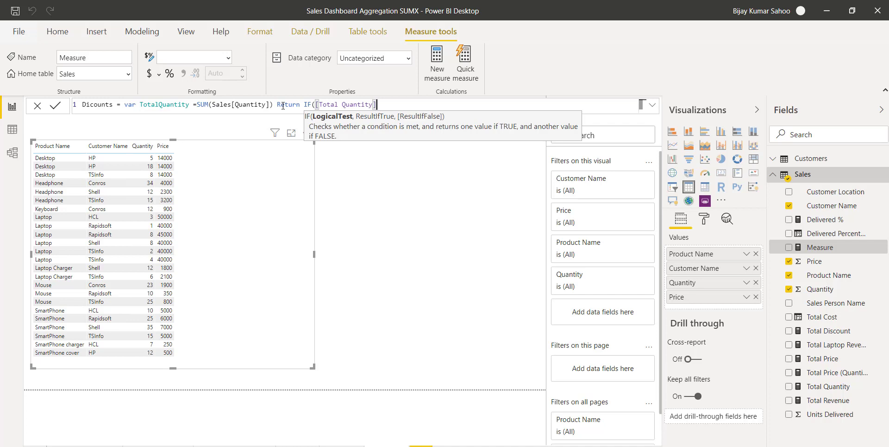
{"action": "key", "text": "BackSpace"}
{"action": "key", "text": "BackSpace"}
{"action": "key", "text": "BackSpace"}
{"action": "key", "text": "BackSpace"}
{"action": "key", "text": "BackSpace"}
{"action": "key", "text": "BackSpace"}
{"action": "key", "text": "BackSpace"}
{"action": "key", "text": "BackSpace"}
{"action": "key", "text": "BackSpace"}
{"action": "key", "text": "BackSpace"}
{"action": "key", "text": "BackSpace"}
{"action": "key", "text": "BackSpace"}
{"action": "key", "text": "BackSpace"}
{"action": "key", "text": "BackSpace"}
{"action": "key", "text": "BackSpace"}
{"action": "key", "text": "BackSpace"}
{"action": "key", "text": "BackSpace"}
{"action": "type", "text": "(Tot"}
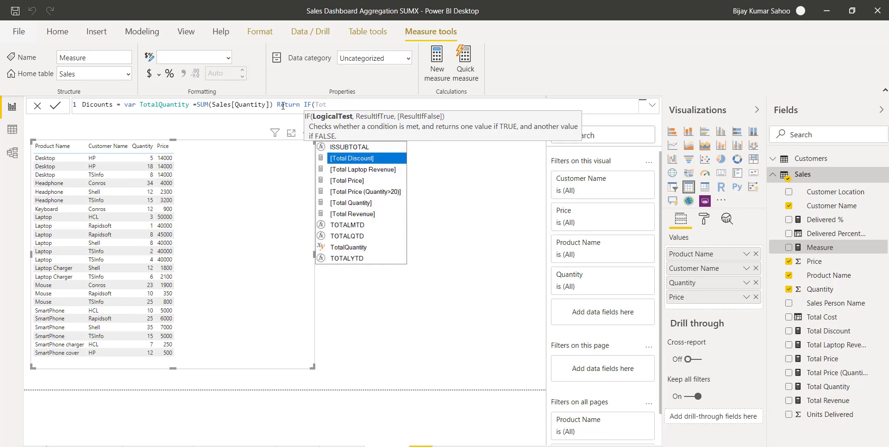
{"action": "key", "text": "Down"}
{"action": "key", "text": "Down"}
{"action": "key", "text": "Down"}
{"action": "key", "text": "Down"}
{"action": "key", "text": "Down"}
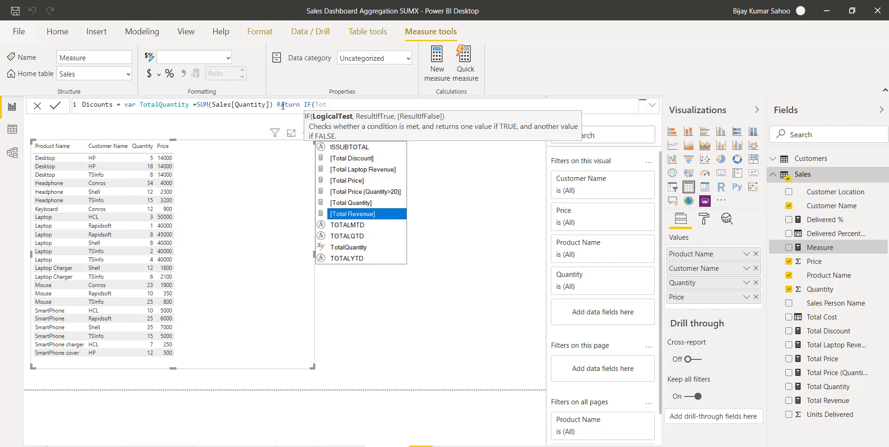
{"action": "key", "text": "Up"}
{"action": "key", "text": "Up"}
{"action": "key", "text": "Down"}
{"action": "key", "text": "Down"}
{"action": "key", "text": "Down"}
{"action": "key", "text": "Down"}
{"action": "key", "text": "Down"}
{"action": "key", "text": "Down"}
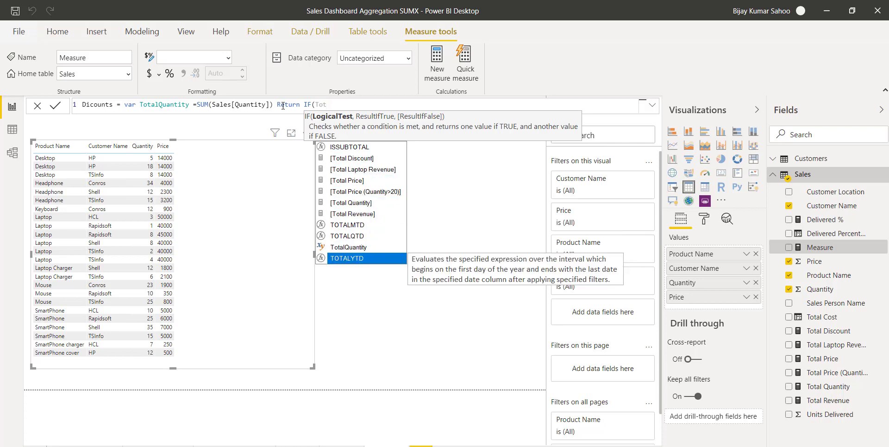
{"action": "key", "text": "Up"}
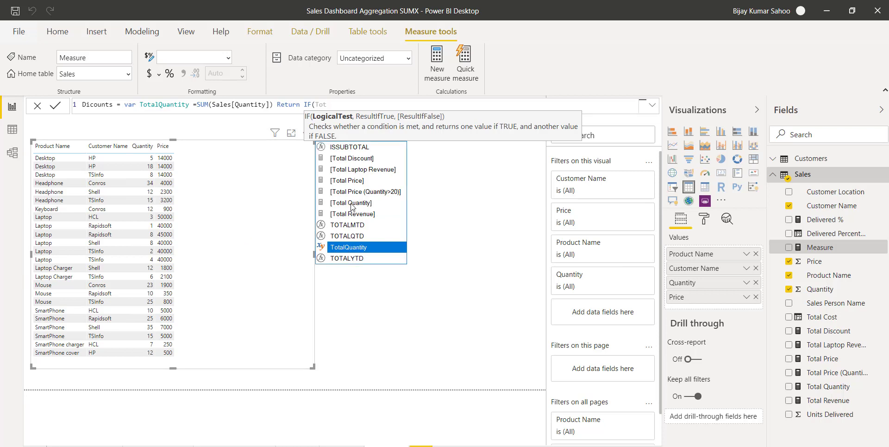
{"action": "left_click", "coordinate": [350, 251]}
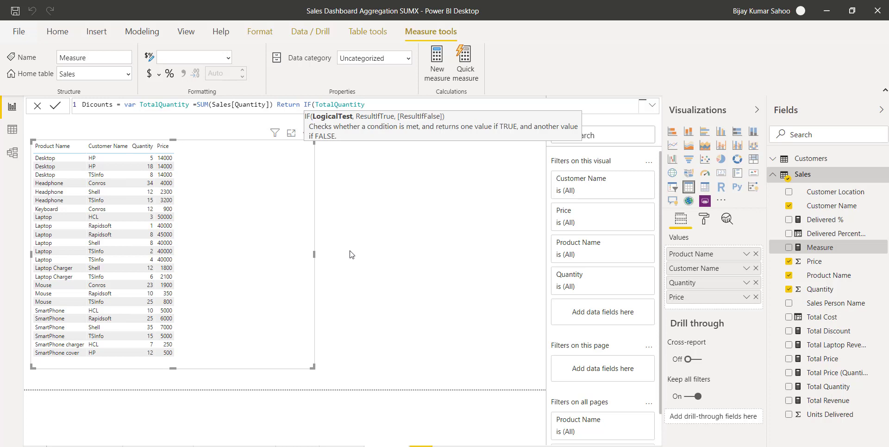
- Complete the IF as TotalQuantity>10, TotalQuantity*20, TotalQuantity*10 with correct closing parentheses
{"action": "type", "text": ">10"}
{"action": "type", "text": ","}
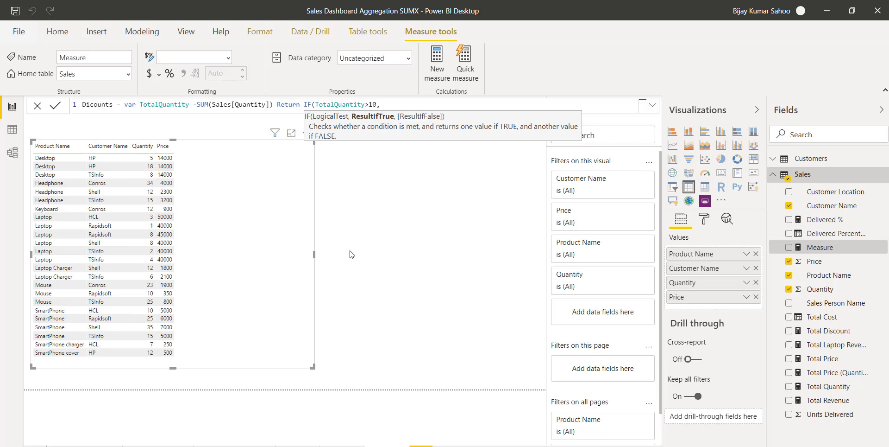
{"action": "type", "text": "To"}
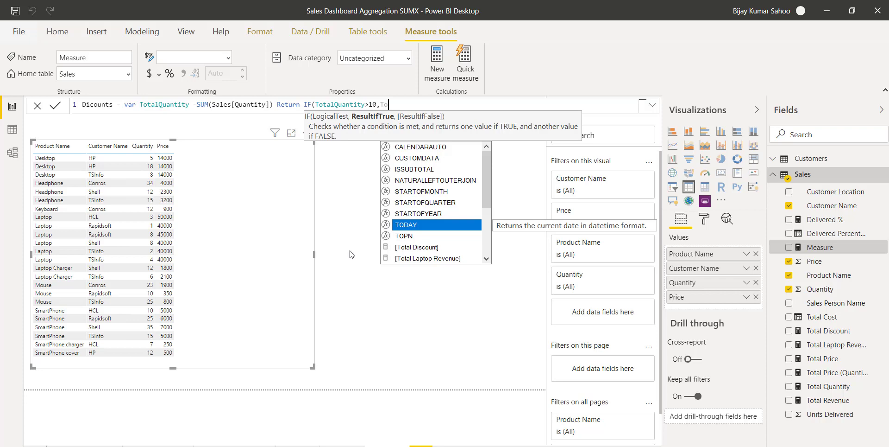
{"action": "type", "text": "ta"}
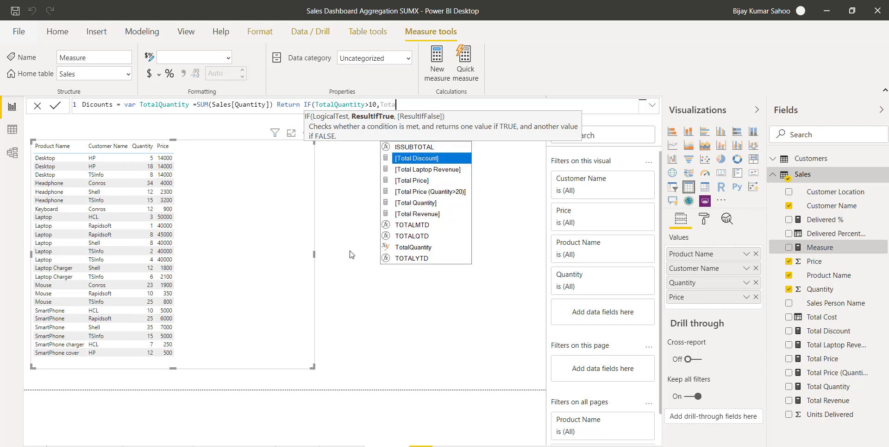
{"action": "key", "text": "Down"}
{"action": "key", "text": "Down"}
{"action": "key", "text": "Down"}
{"action": "key", "text": "Down"}
{"action": "key", "text": "Down"}
{"action": "key", "text": "Down"}
{"action": "key", "text": "Down"}
{"action": "key", "text": "Down"}
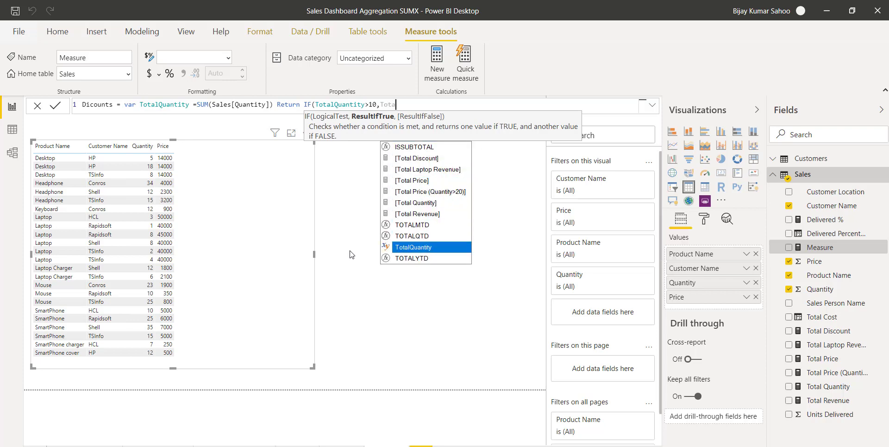
{"action": "key", "text": "Tab"}
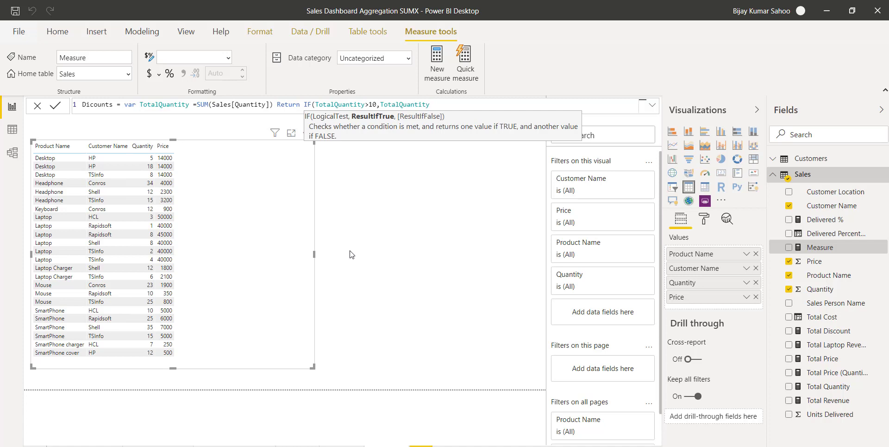
{"action": "type", "text": "20,"}
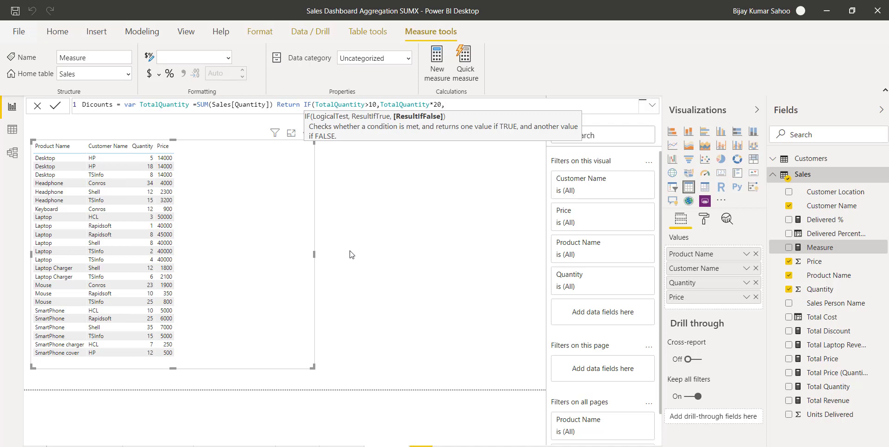
{"action": "type", "text": "To"}
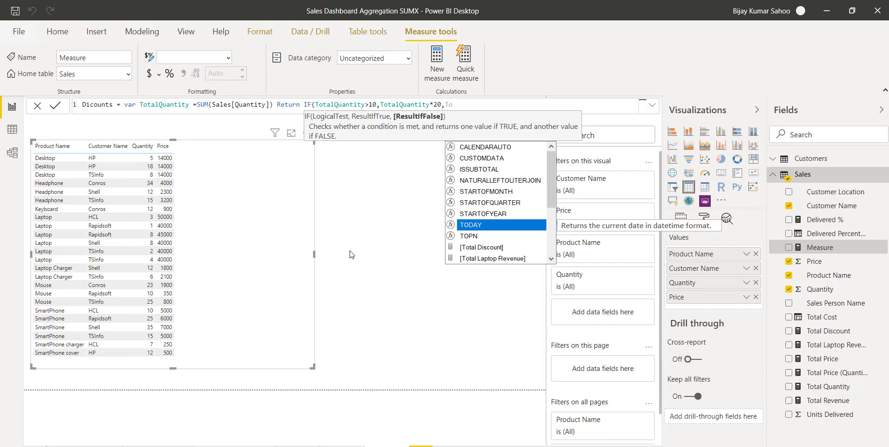
{"action": "type", "text": "t"}
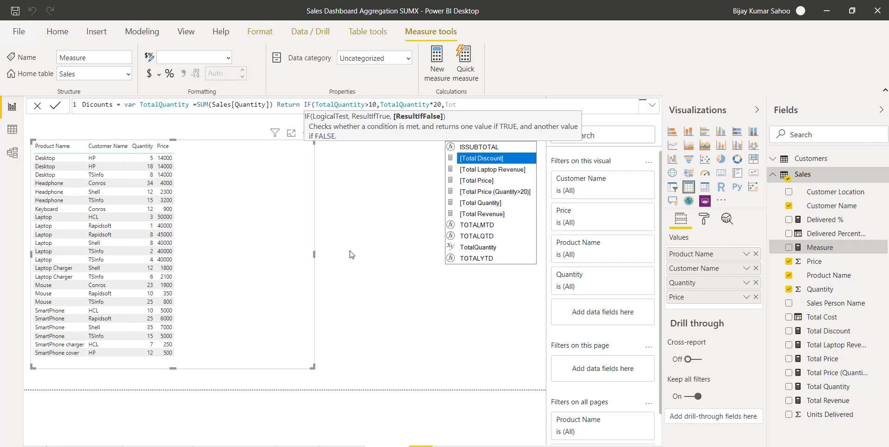
{"action": "key", "text": "Down"}
{"action": "key", "text": "Down"}
{"action": "key", "text": "Down"}
{"action": "key", "text": "Down"}
{"action": "key", "text": "Down"}
{"action": "key", "text": "Down"}
{"action": "key", "text": "Down"}
{"action": "key", "text": "Down"}
{"action": "key", "text": "Tab"}
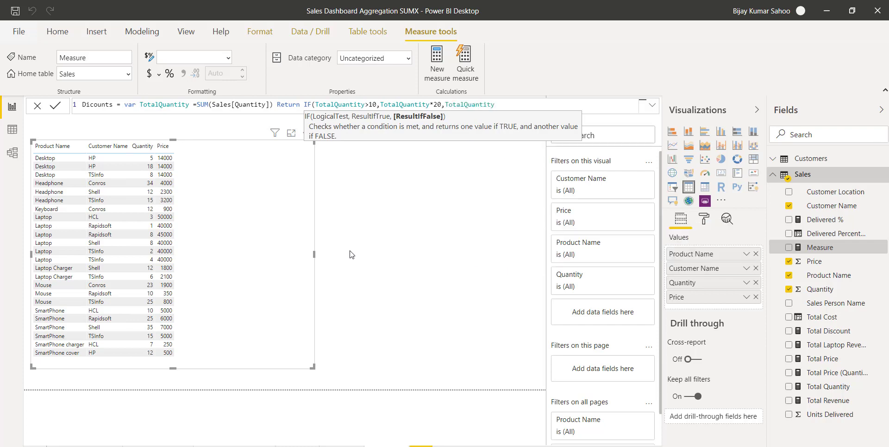
{"action": "type", "text": "*1-"}
{"action": "key", "text": "BackSpace"}
{"action": "type", "text": "0)"}
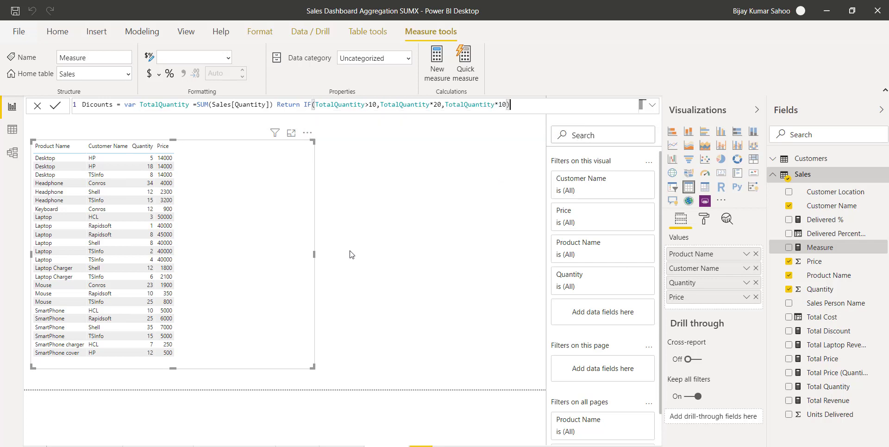
{"action": "type", "text": ")"}
{"action": "key", "text": "BackSpace"}
- Commit the Dicounts measure and add it to the table visual
{"action": "key", "text": "Return"}
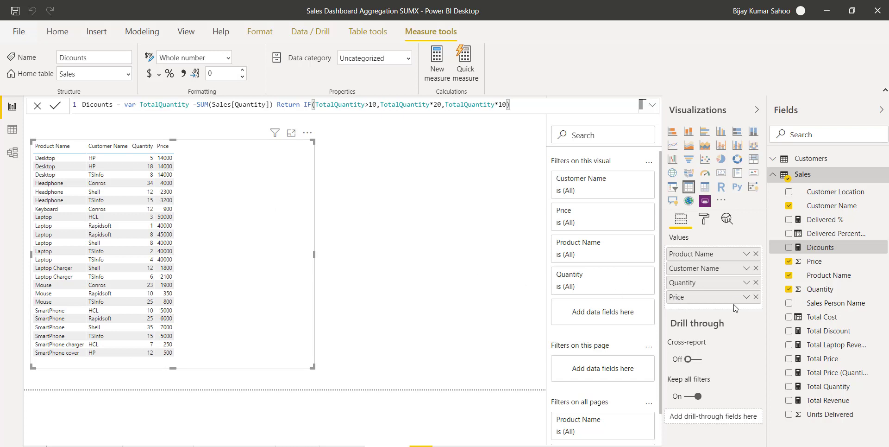
{"action": "left_click", "coordinate": [790, 247]}
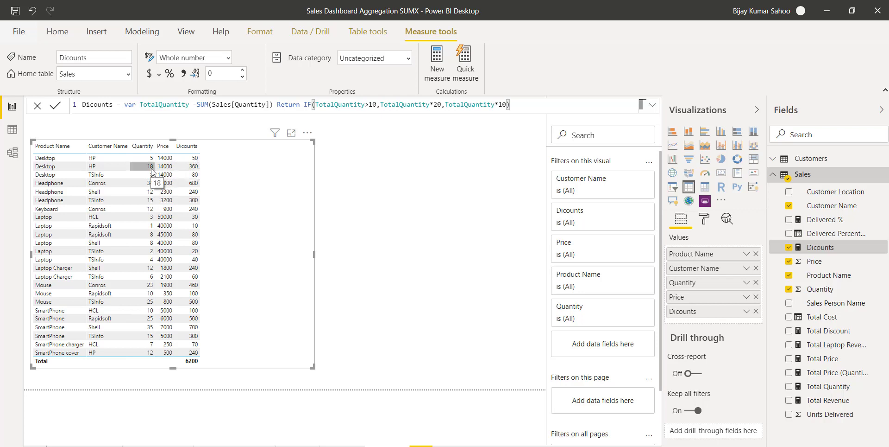
- Sort the table by Dicounts from highest to lowest
{"action": "left_click", "coordinate": [190, 147]}
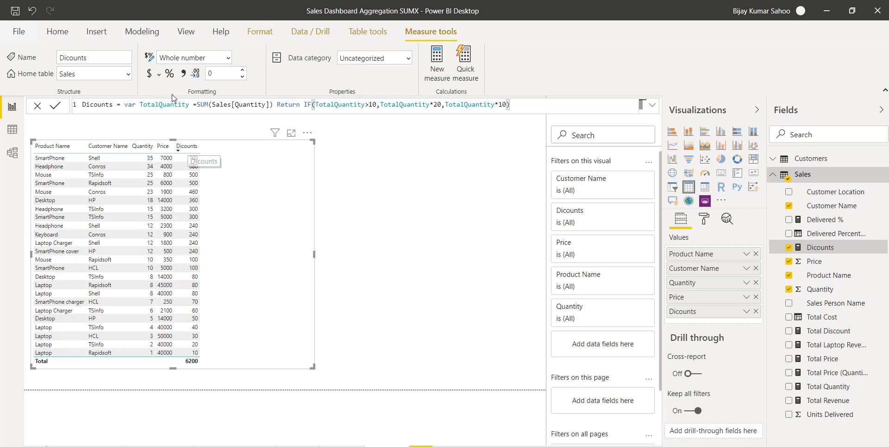
{"action": "left_click", "coordinate": [159, 74]}
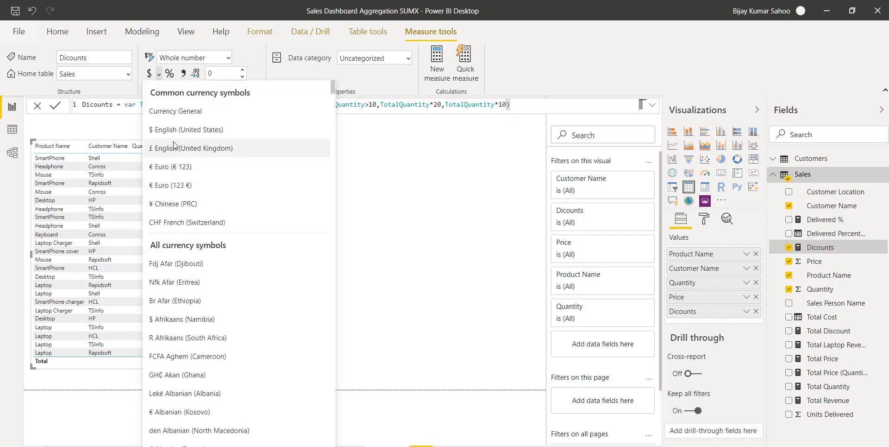
- Try $ English (United States) on Dicounts, then set its format back to Whole number
{"action": "left_click", "coordinate": [174, 130]}
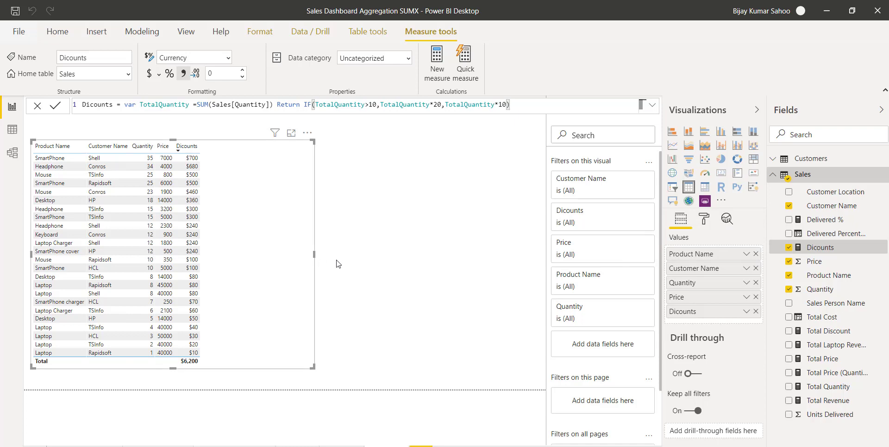
{"action": "left_click", "coordinate": [159, 74]}
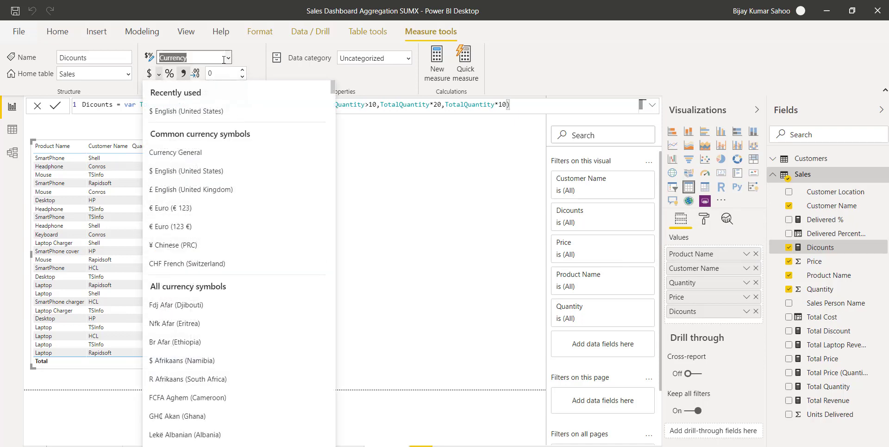
{"action": "left_click", "coordinate": [229, 58]}
{"action": "left_click", "coordinate": [228, 58]}
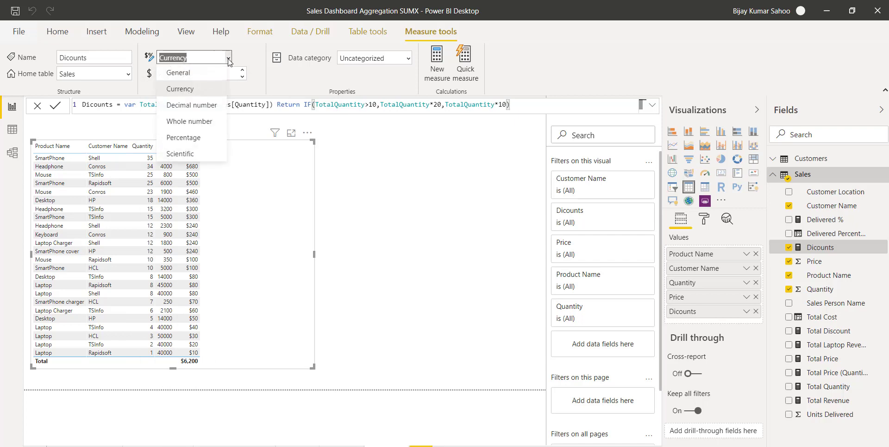
{"action": "left_click", "coordinate": [203, 121]}
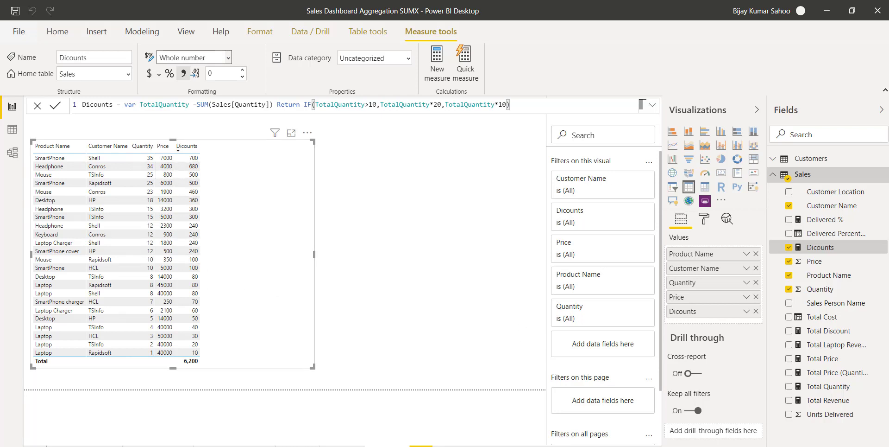
{"action": "key", "text": "ctrl+z"}
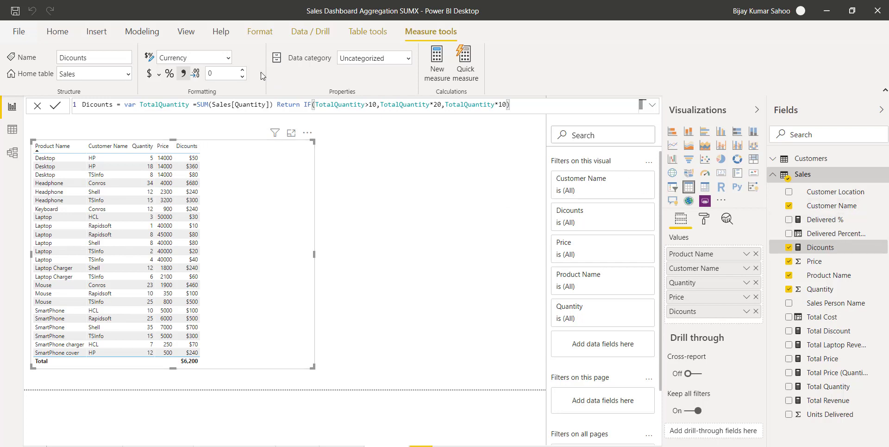
{"action": "left_click", "coordinate": [228, 62]}
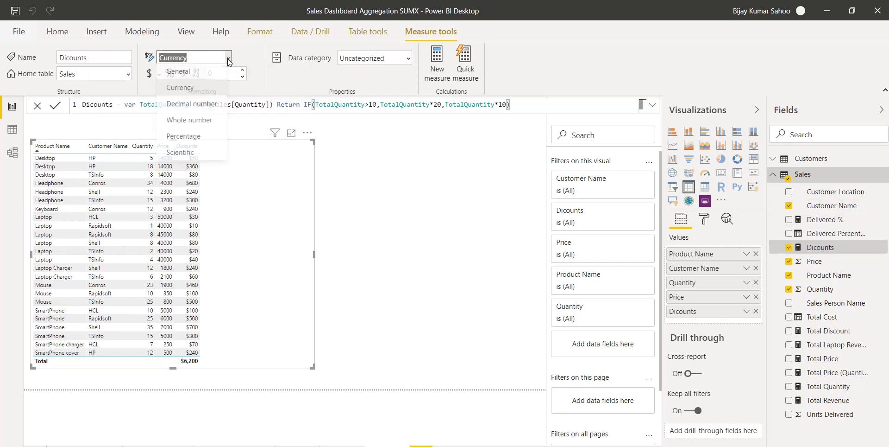
{"action": "left_click", "coordinate": [199, 120]}
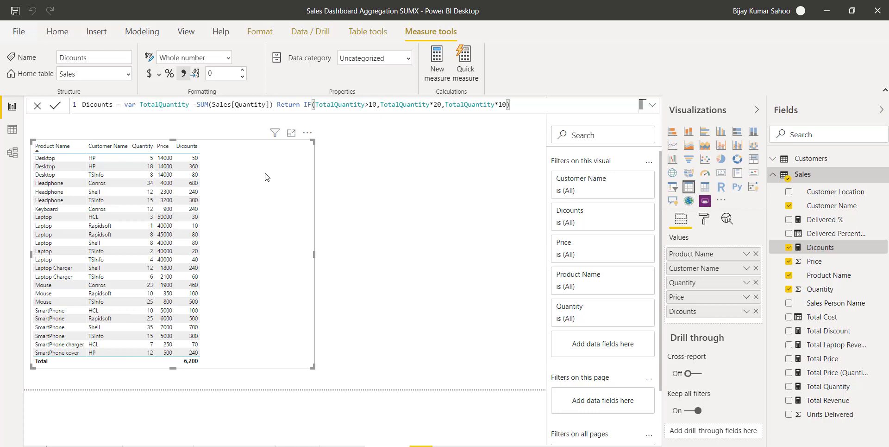
- Create a new Sales measure and start naming it Price After Discount
{"action": "right_click", "coordinate": [851, 182]}
{"action": "left_click", "coordinate": [829, 188]}
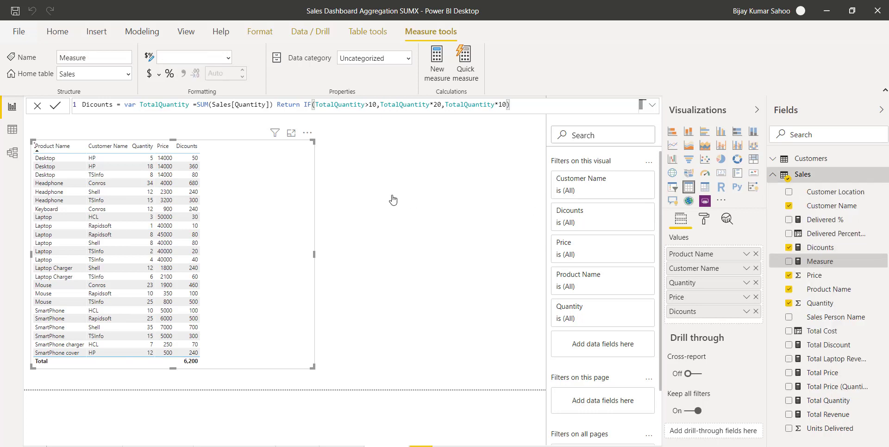
{"action": "left_click_drag", "start_coordinate": [110, 105], "coordinate": [83, 105]}
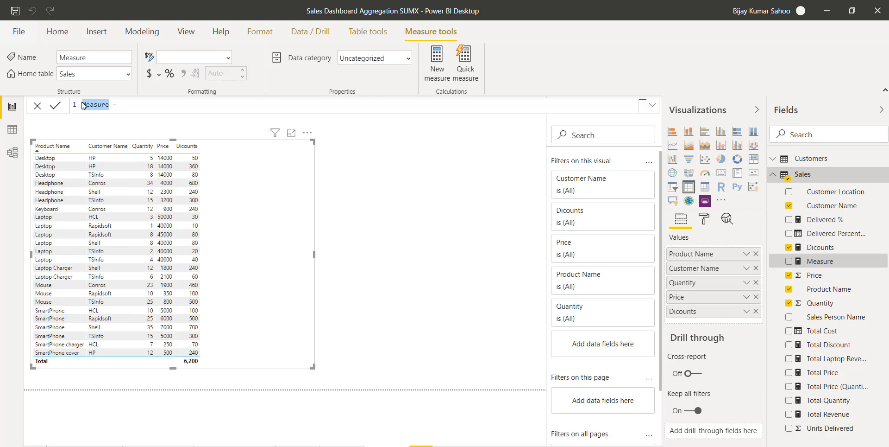
{"action": "type", "text": "Si"}
{"action": "type", "text": "ice Af"}
{"action": "type", "text": "ter Discou"}
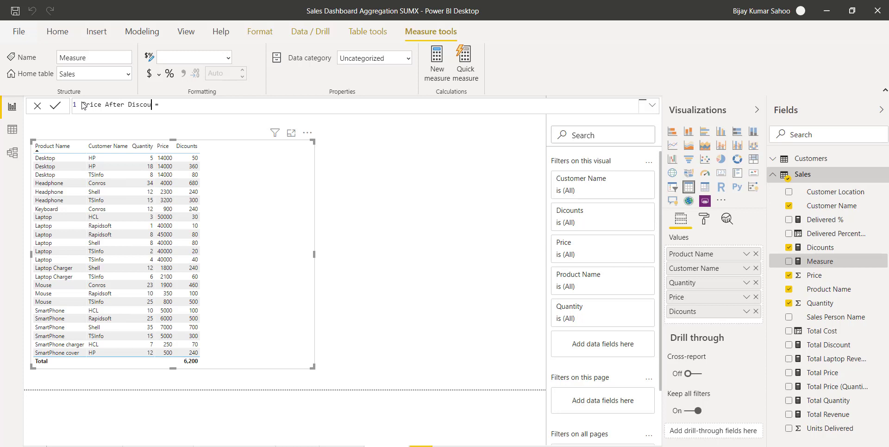
{"action": "type", "text": "nt"}
- Begin the formula with SUMX over the Sales table
{"action": "type", "text": "Sum"}
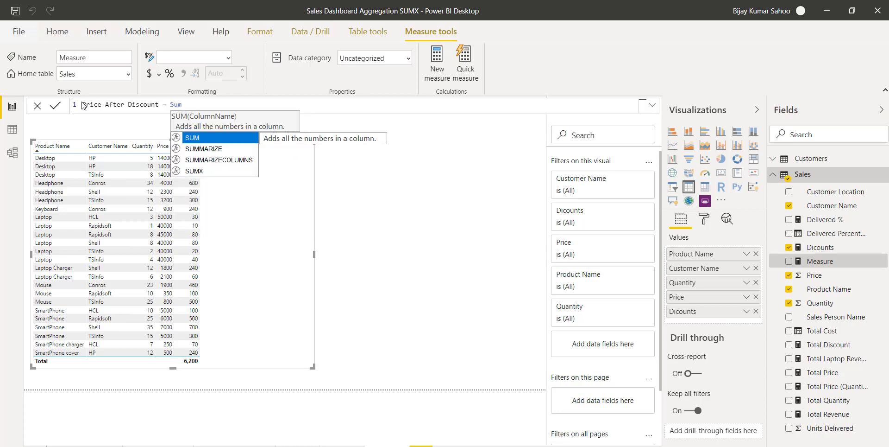
{"action": "key", "text": "Down"}
{"action": "key", "text": "Down"}
{"action": "key", "text": "Down"}
{"action": "key", "text": "Tab"}
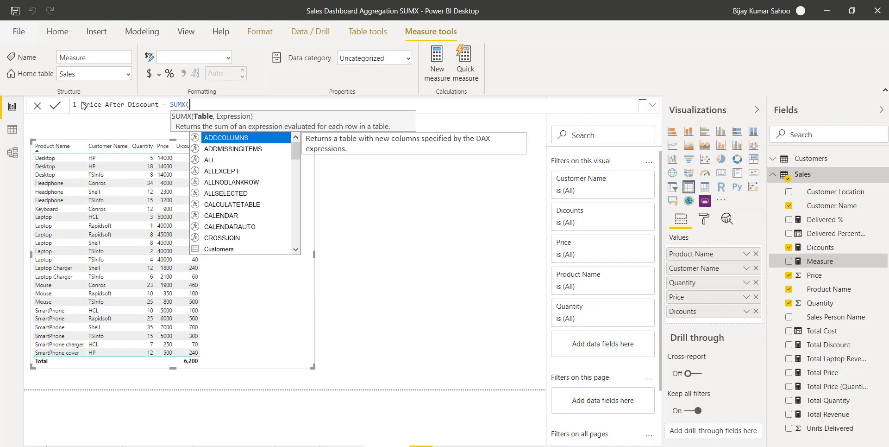
{"action": "type", "text": "Sa"}
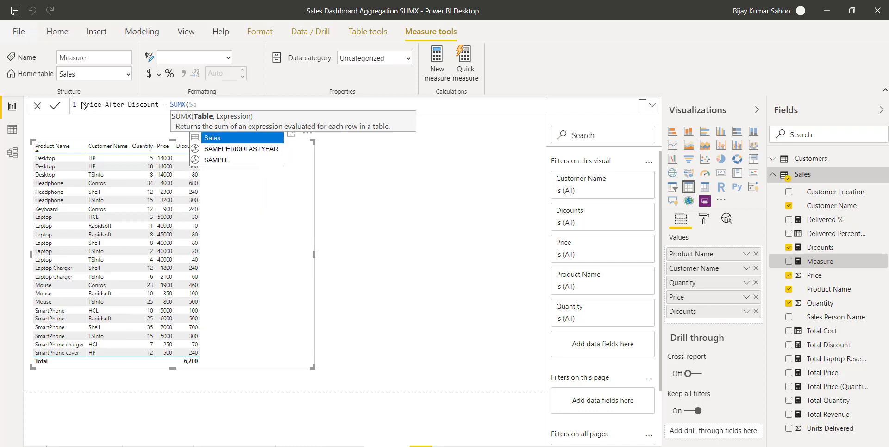
{"action": "key", "text": "BackSpace"}
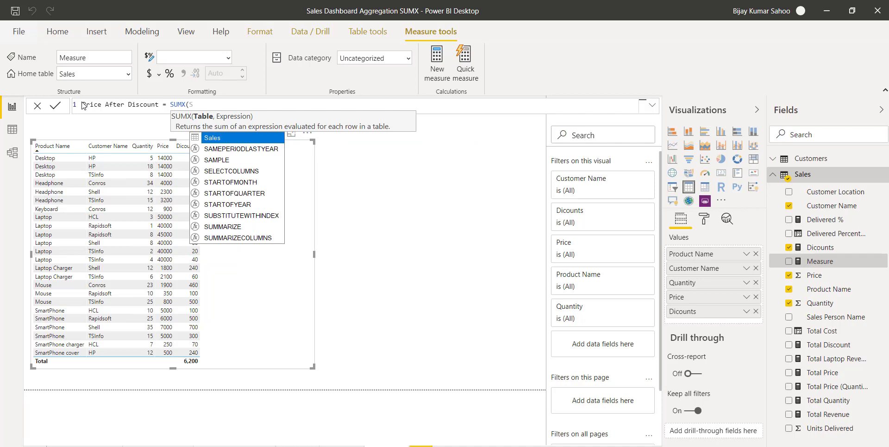
{"action": "key", "text": "Tab"}
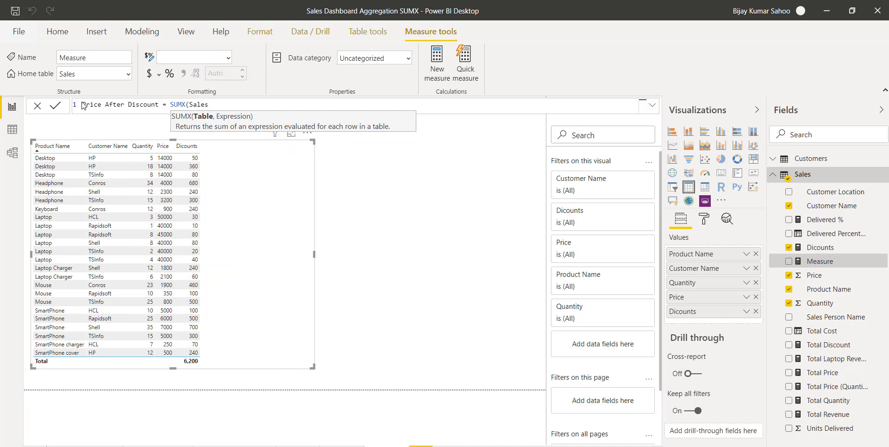
- Make the SUMX expression Sales[Quantity]*Sales[Price]
{"action": "type", "text": ",Qu"}
{"action": "key", "text": "Down"}
{"action": "key", "text": "Down"}
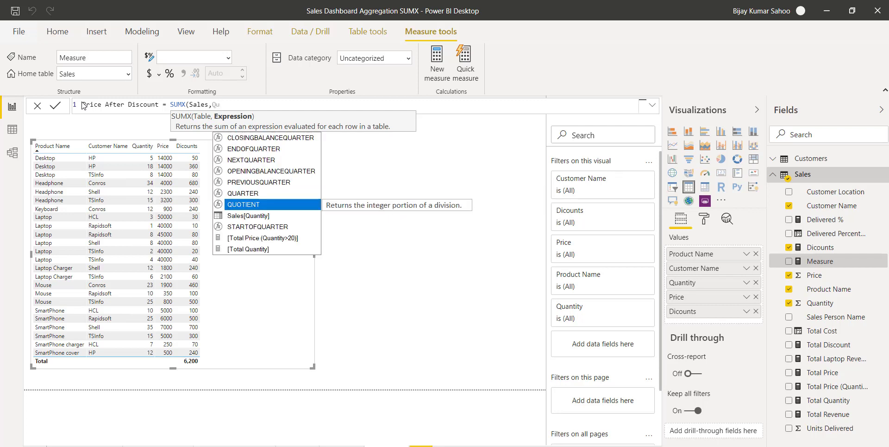
{"action": "key", "text": "Tab"}
{"action": "type", "text": "*"}
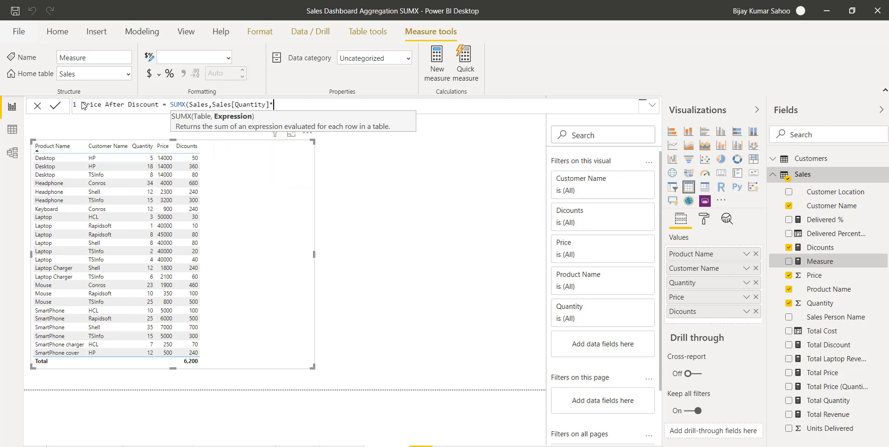
{"action": "type", "text": "pr"}
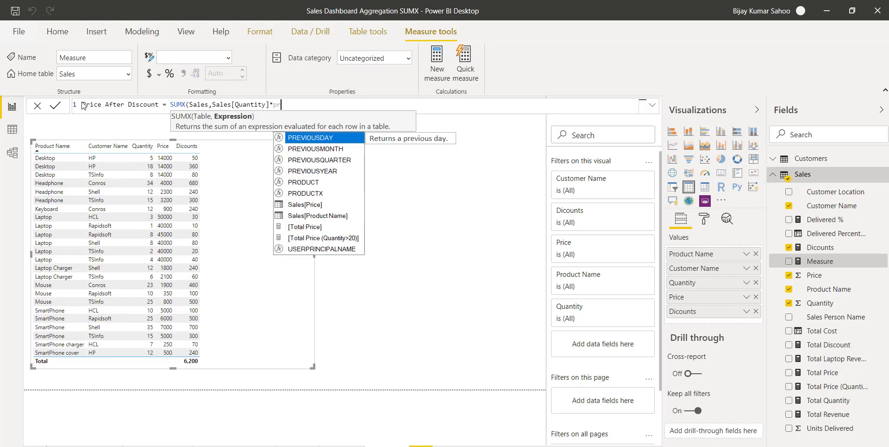
{"action": "key", "text": "Down"}
{"action": "key", "text": "Down"}
{"action": "key", "text": "Down"}
{"action": "key", "text": "Down"}
{"action": "key", "text": "Down"}
{"action": "key", "text": "Down"}
{"action": "key", "text": "Tab"}
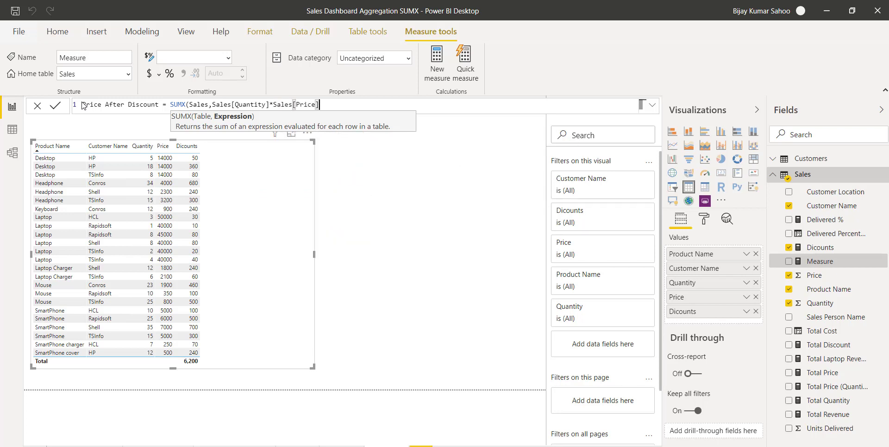
- Subtract [Dicounts] from the SUMX result and commit the measure
{"action": "type", "text": ")"}
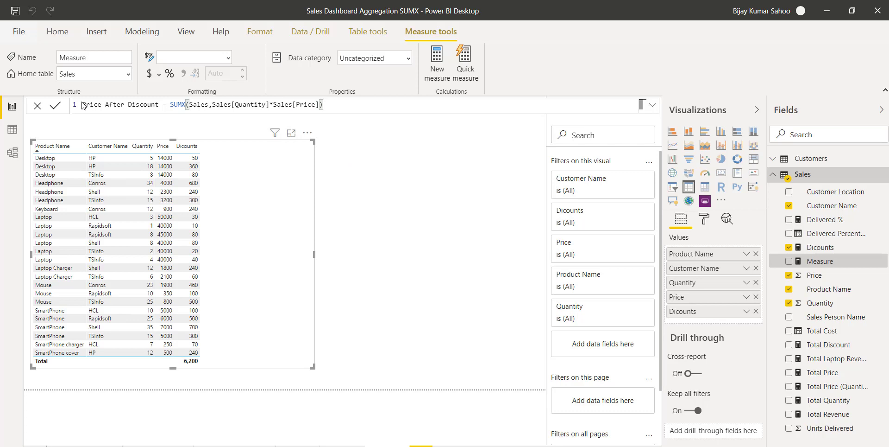
{"action": "type", "text": "-Dis"}
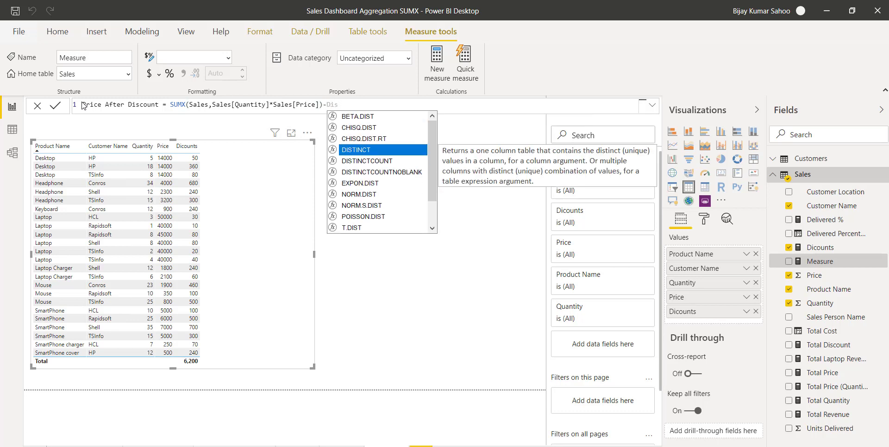
{"action": "type", "text": "c"}
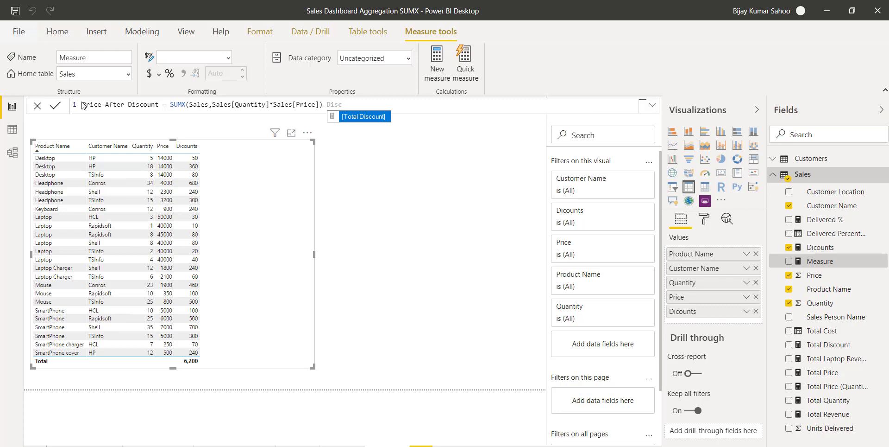
{"action": "key", "text": "BackSpace"}
{"action": "key", "text": "BackSpace"}
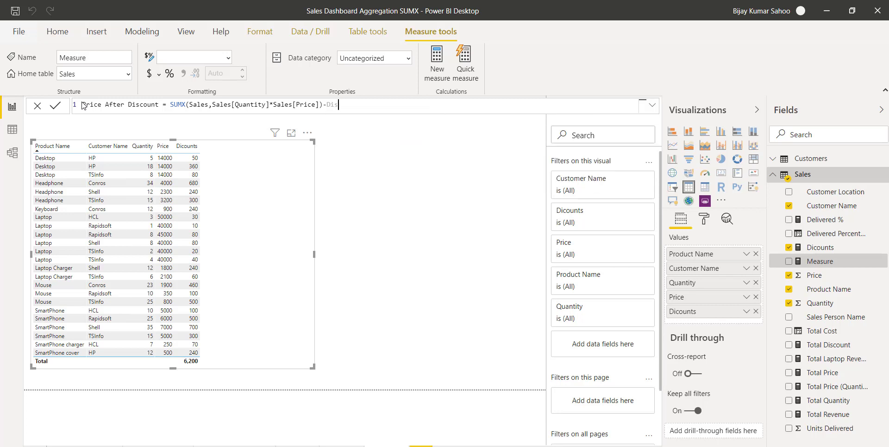
{"action": "type", "text": "c"}
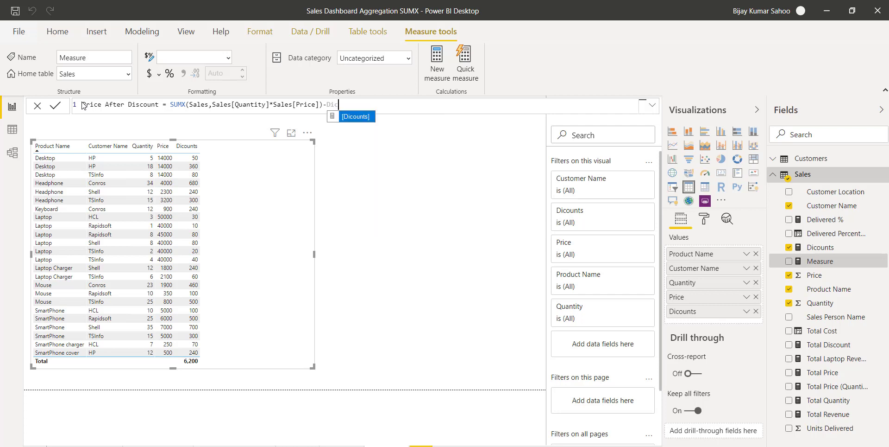
{"action": "key", "text": "Tab"}
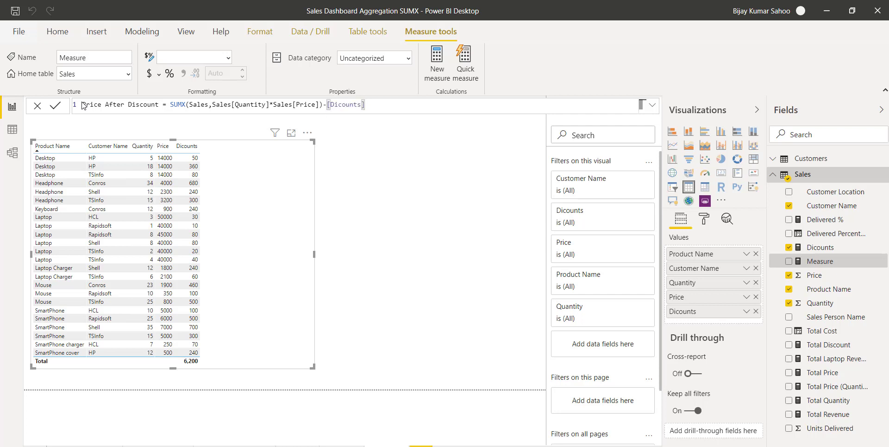
{"action": "key", "text": "Return"}
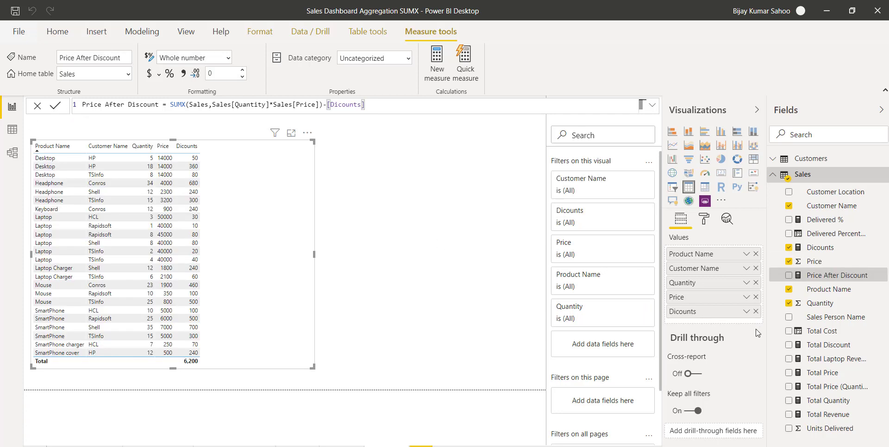
- Add Price After Discount and Total Price to the table, with Price After Discount last
{"action": "left_click", "coordinate": [789, 275]}
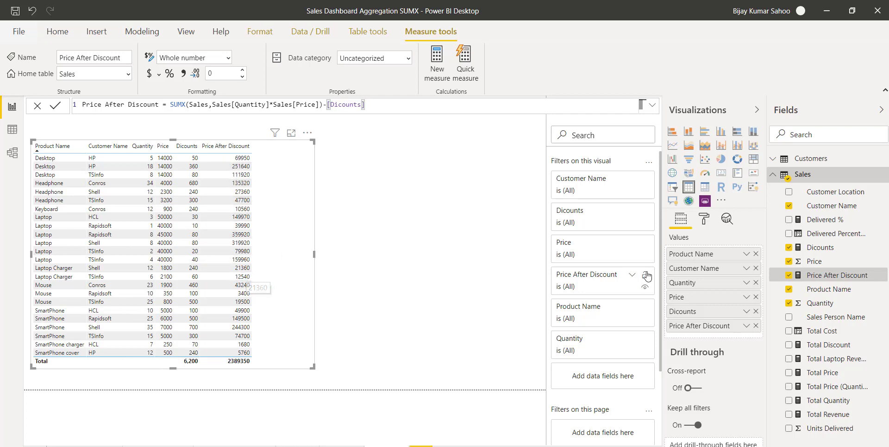
{"action": "left_click", "coordinate": [789, 374]}
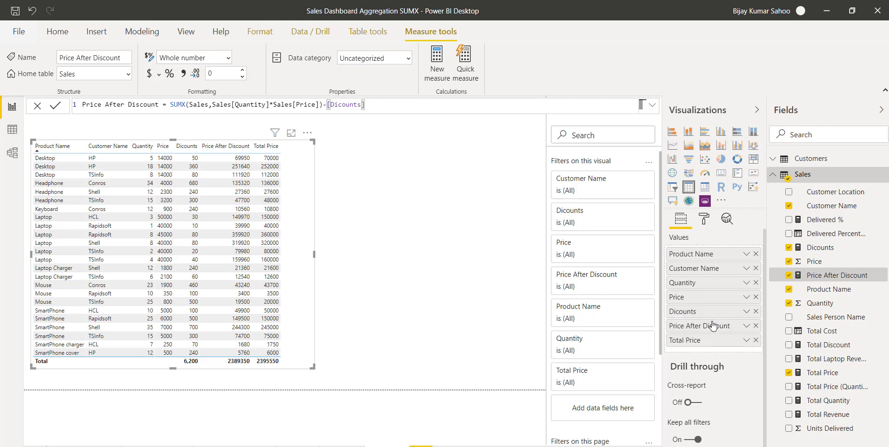
{"action": "left_click_drag", "start_coordinate": [714, 326], "coordinate": [711, 345]}
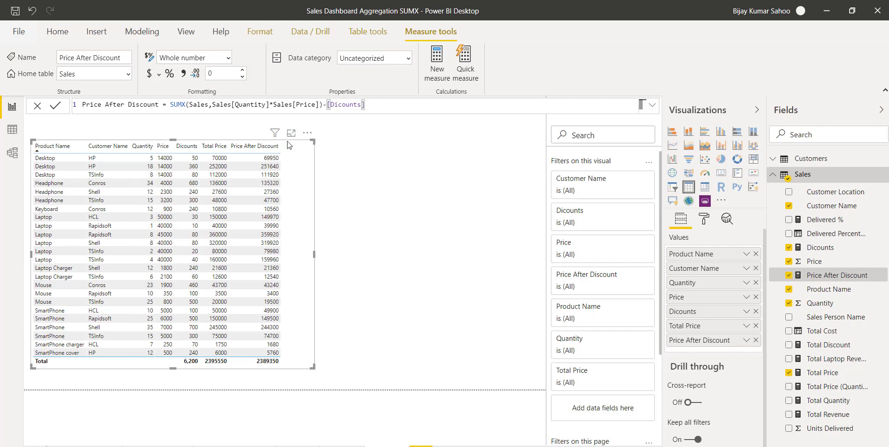
- Review the Dicounts formula IF(TotalQuantity>10,TotalQuantity*20,TotalQuantity*10) in the expanded formula bar
{"action": "left_click", "coordinate": [823, 251]}
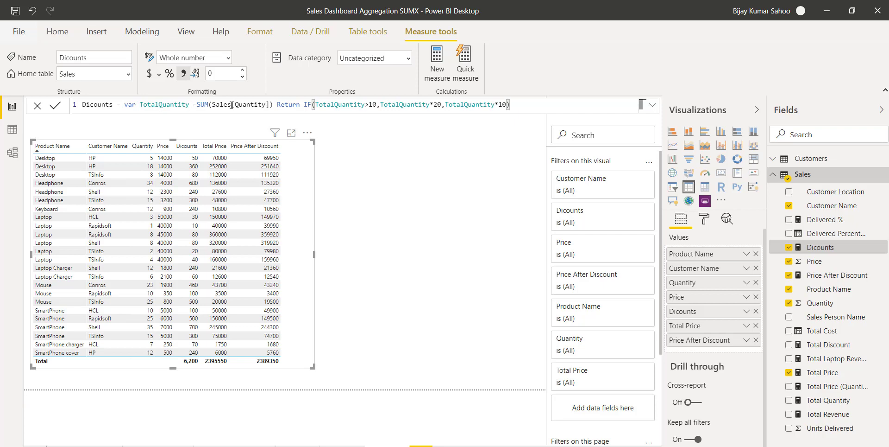
{"action": "left_click", "coordinate": [652, 104]}
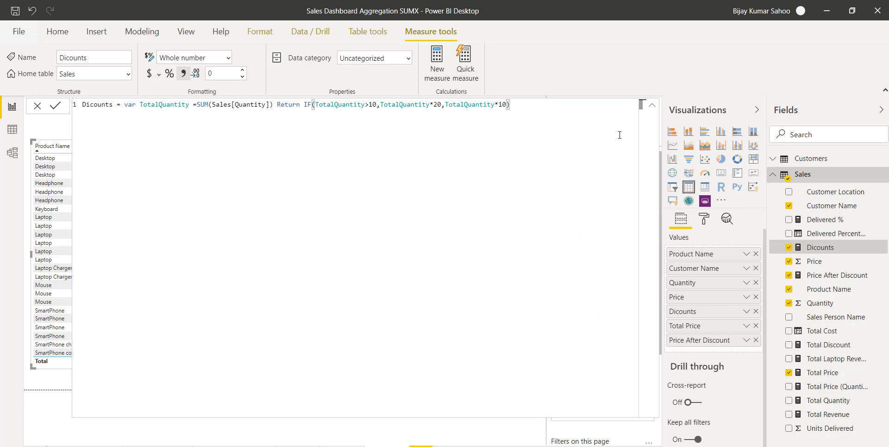
{"action": "left_click", "coordinate": [652, 105]}
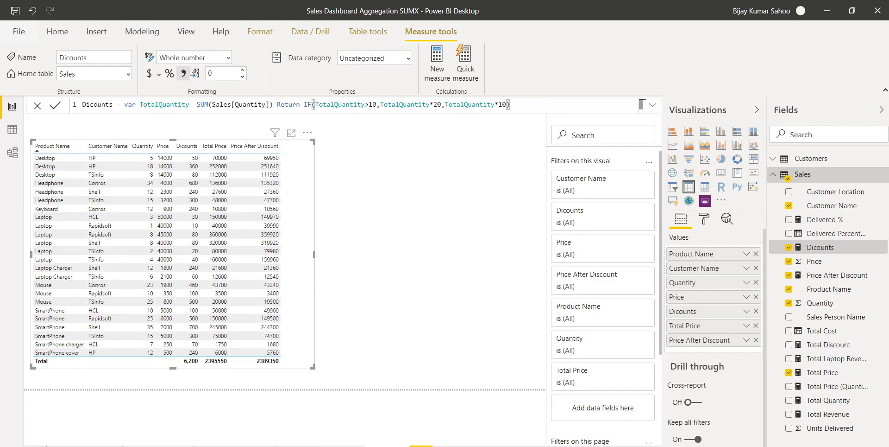